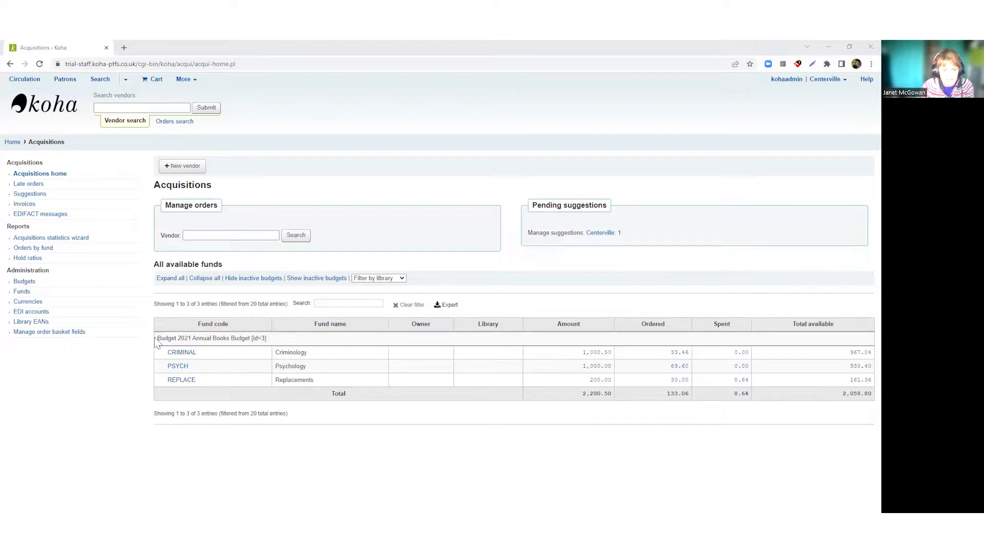
Open the budgets administration and review the active budget's start and end dates
left_click_drag(161, 338, 249, 338)
left_click(206, 337)
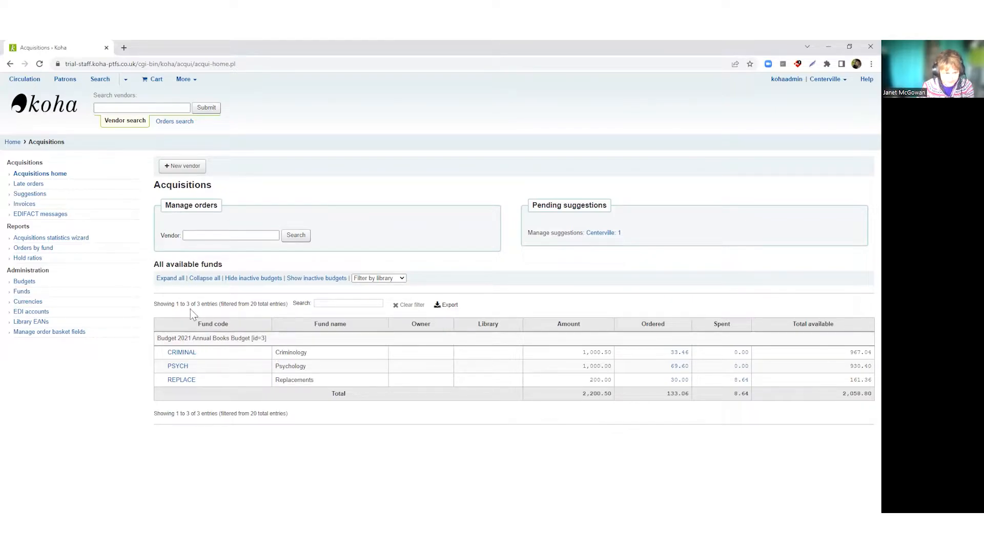
left_click(21, 284)
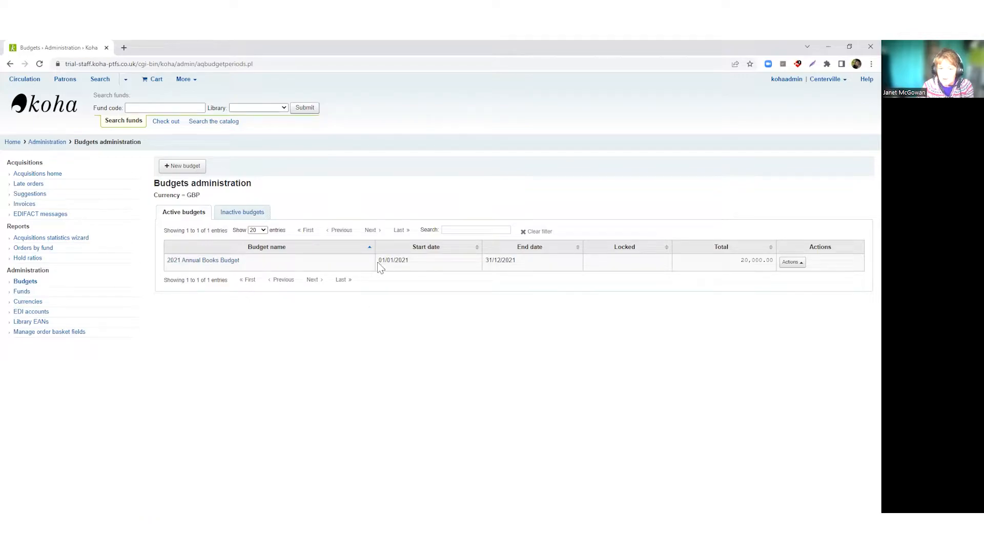
left_click_drag(378, 262, 416, 262)
left_click_drag(485, 263, 528, 263)
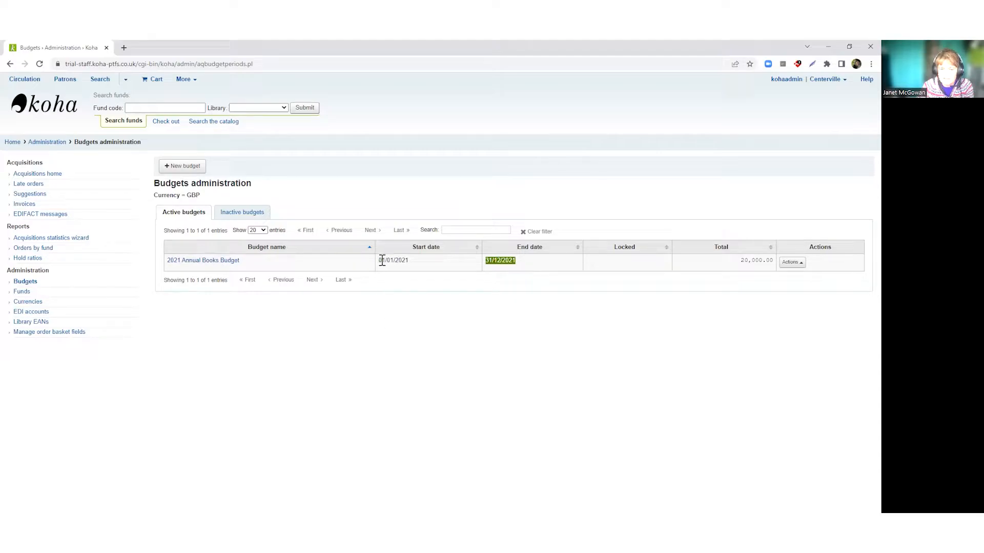
left_click_drag(387, 261, 398, 261)
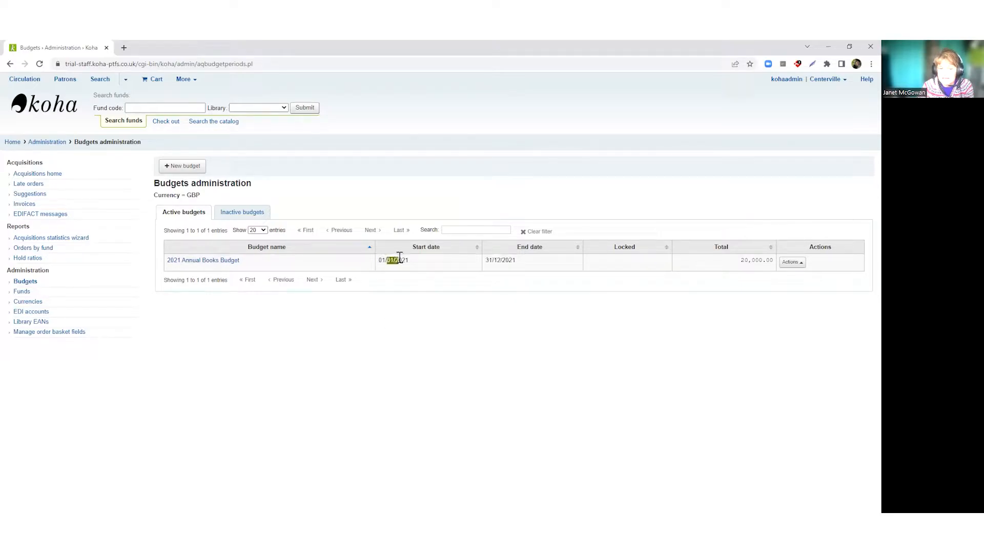
left_click_drag(485, 263, 530, 265)
left_click(497, 324)
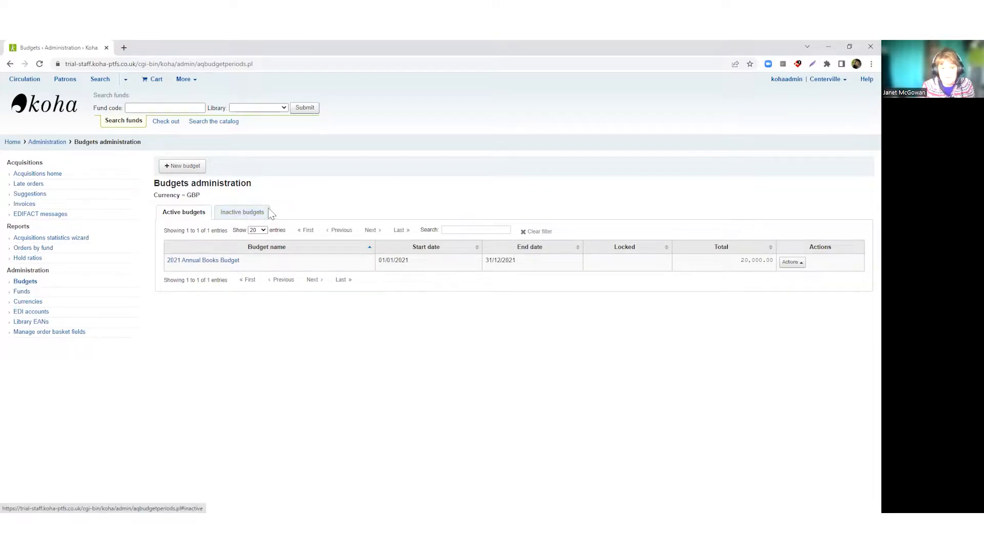
Review the list of inactive budgets and return to the active budgets
left_click(230, 211)
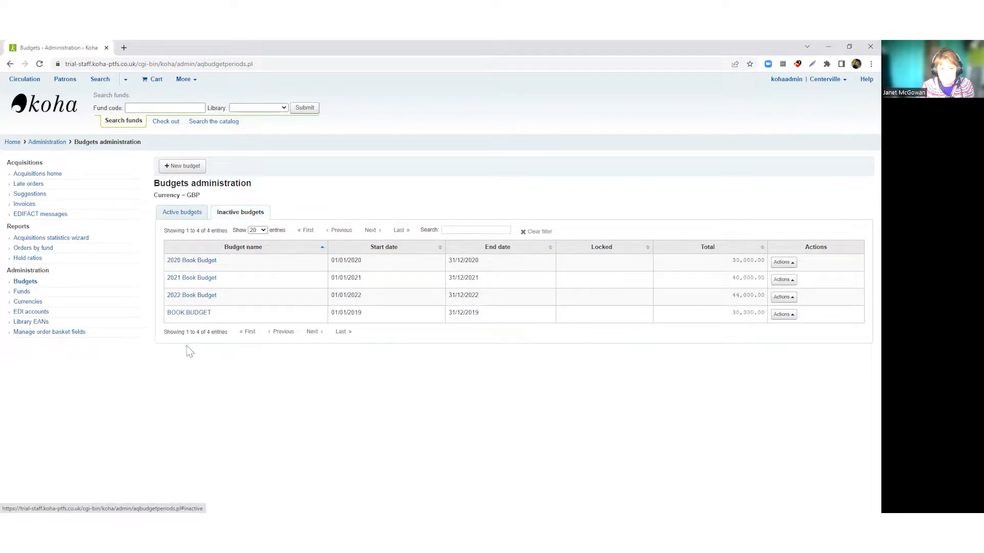
left_click(177, 212)
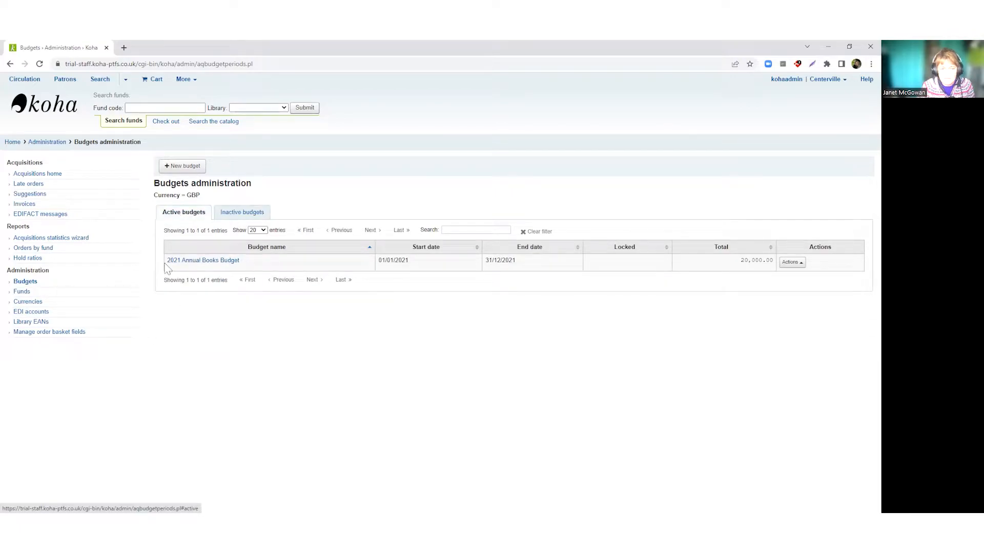
triple_click(165, 264)
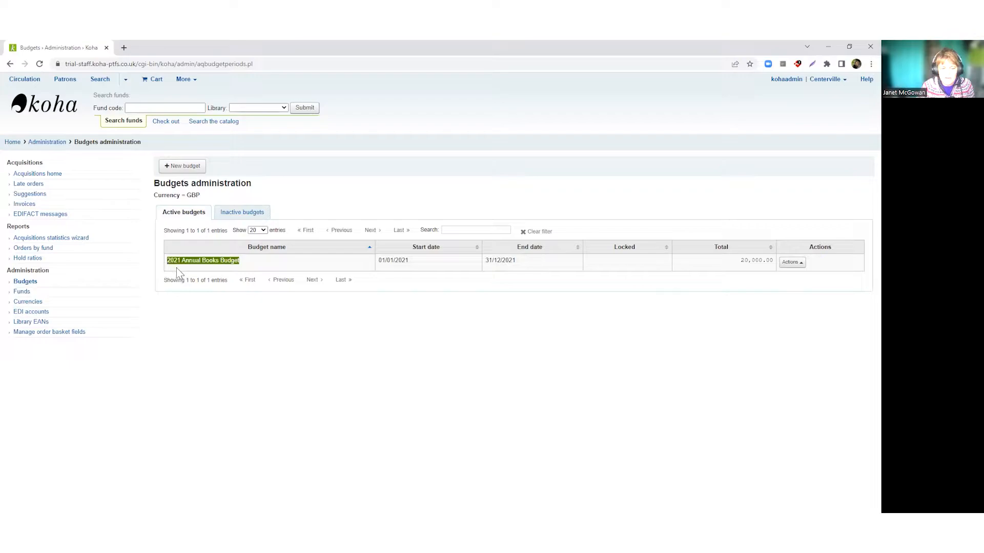
left_click(180, 272)
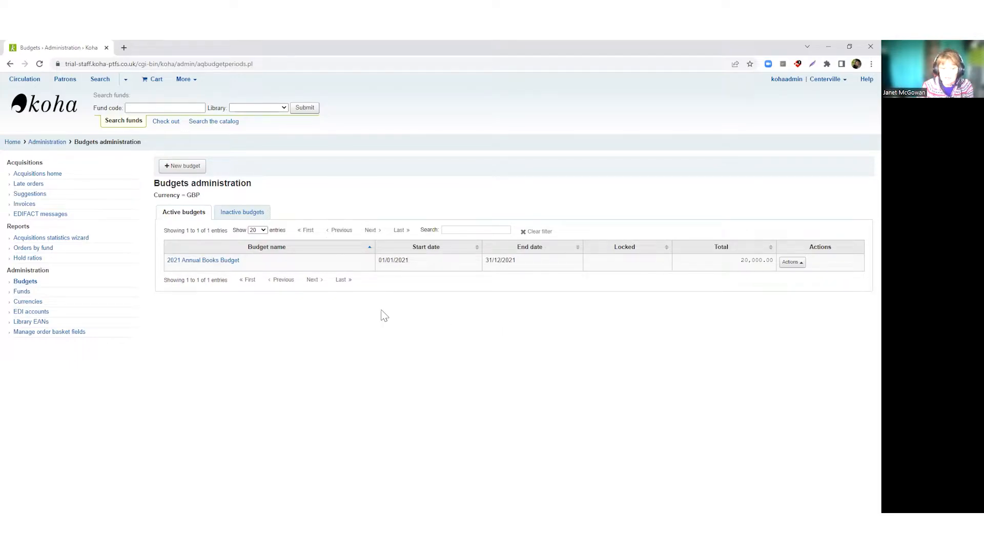
Open the list of funds belonging to the 2021 Annual Books Budget
left_click(798, 268)
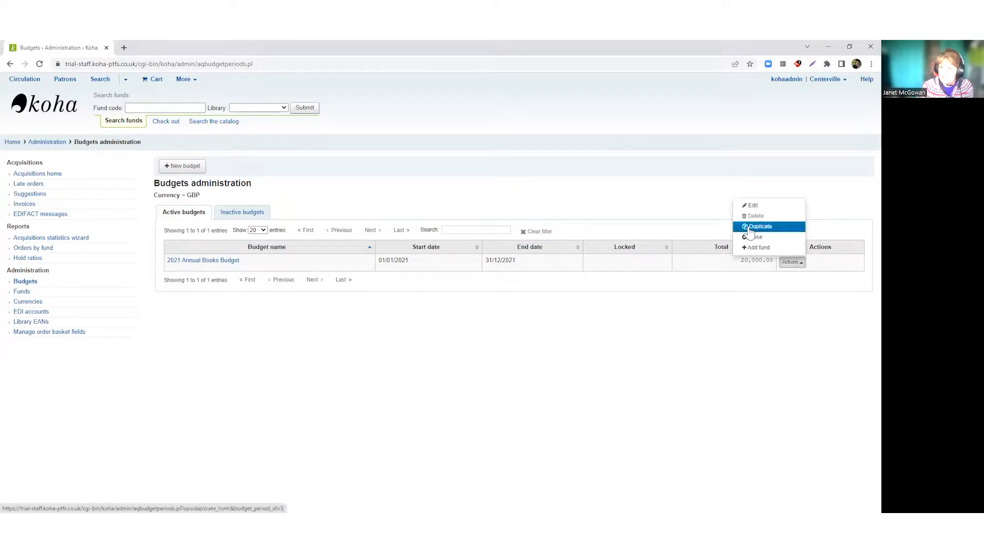
left_click(264, 316)
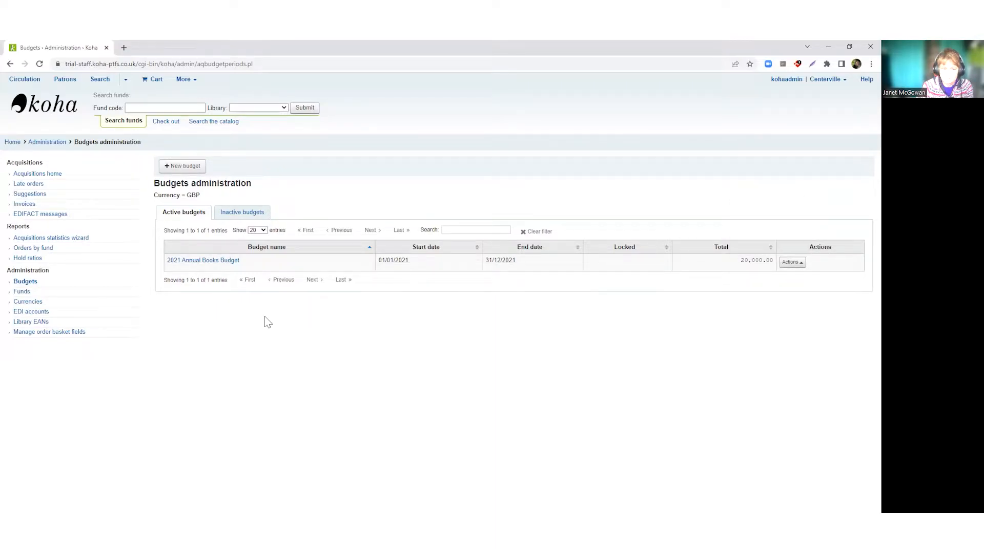
left_click(212, 262)
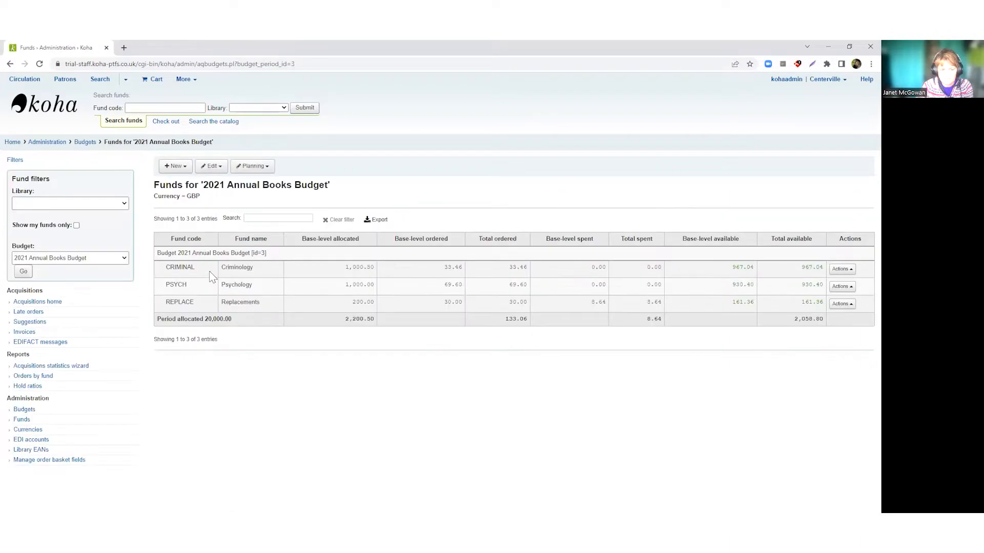
View the settings of the 2021 Annual Books Budget in its edit form and leave without saving
left_click(209, 168)
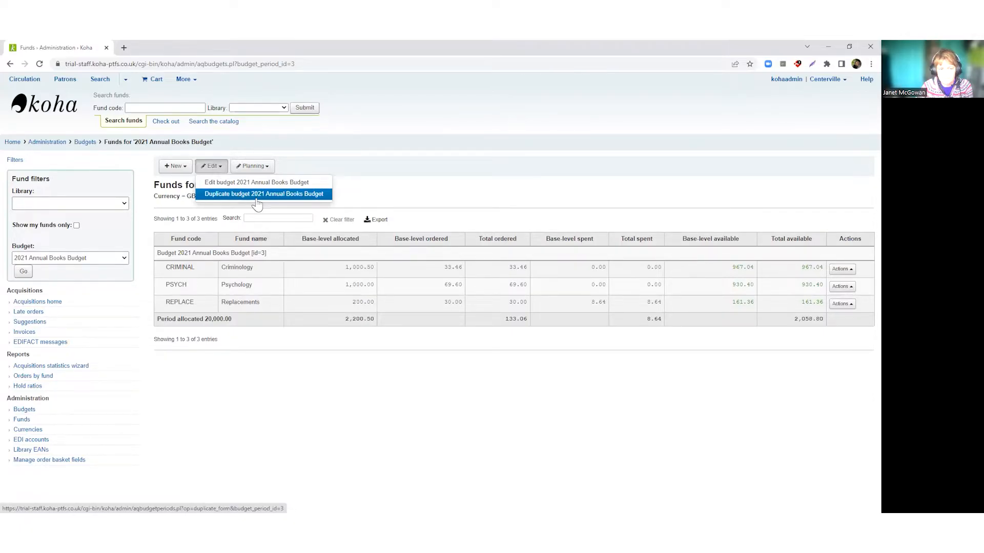
left_click(209, 182)
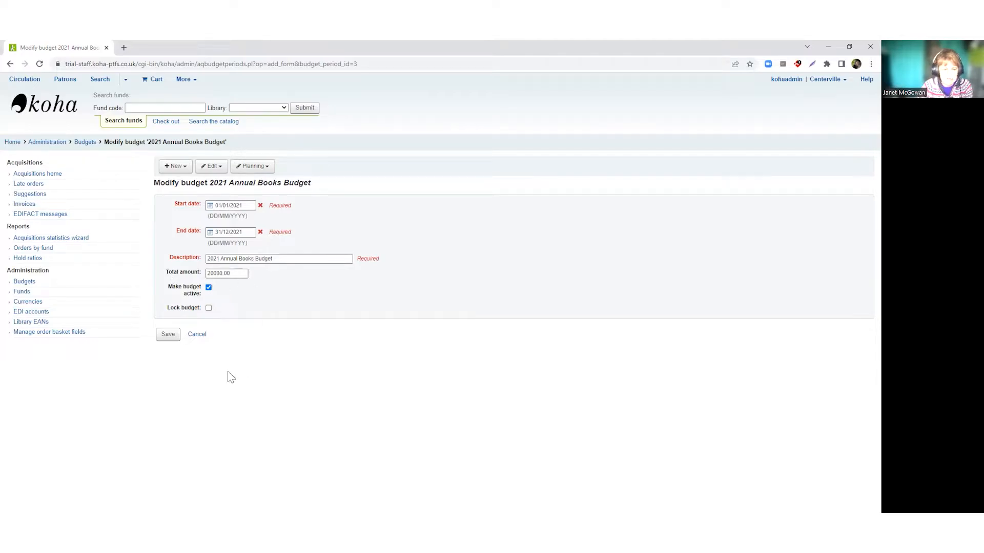
left_click(197, 334)
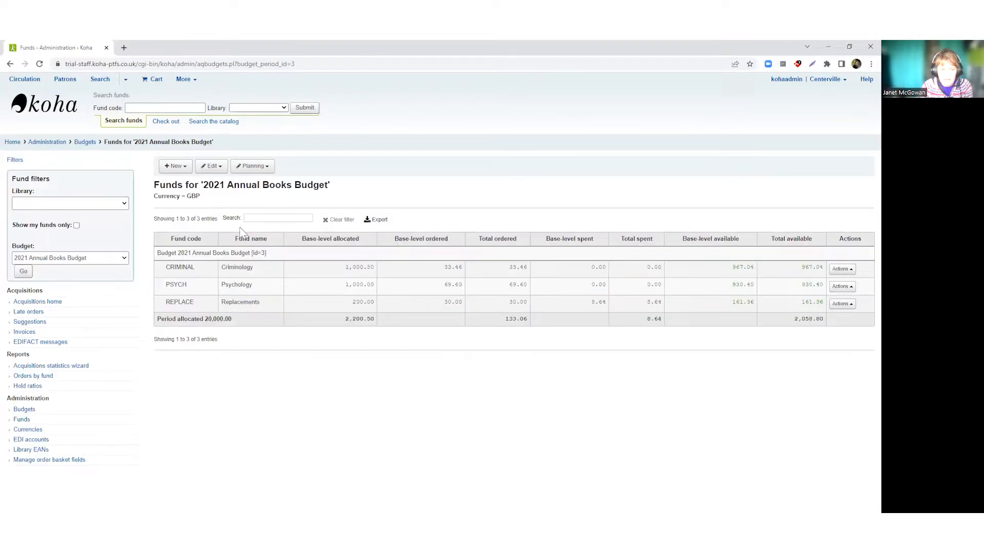
Start duplicating the 2021 Annual Books Budget with 01/01/2022 as the start date
left_click(211, 166)
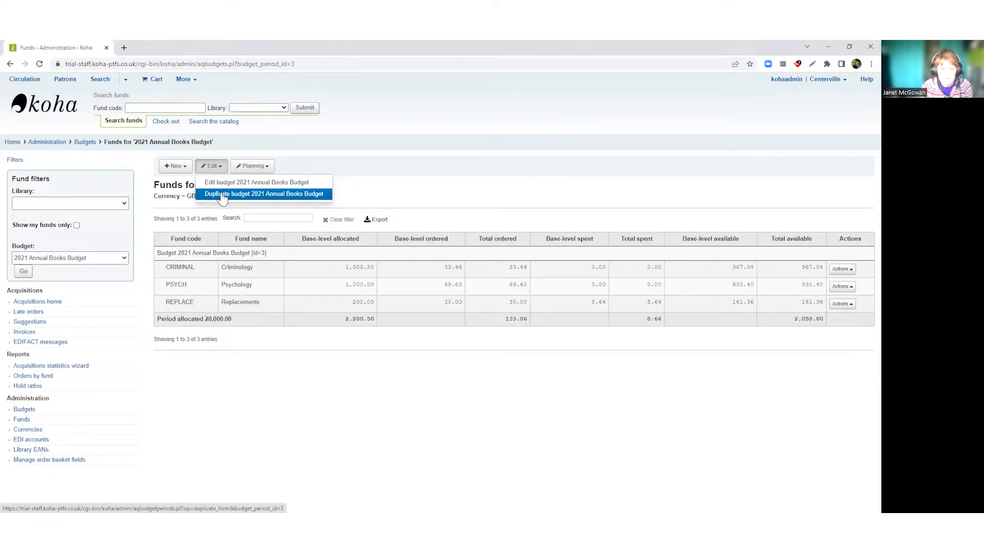
left_click(215, 195)
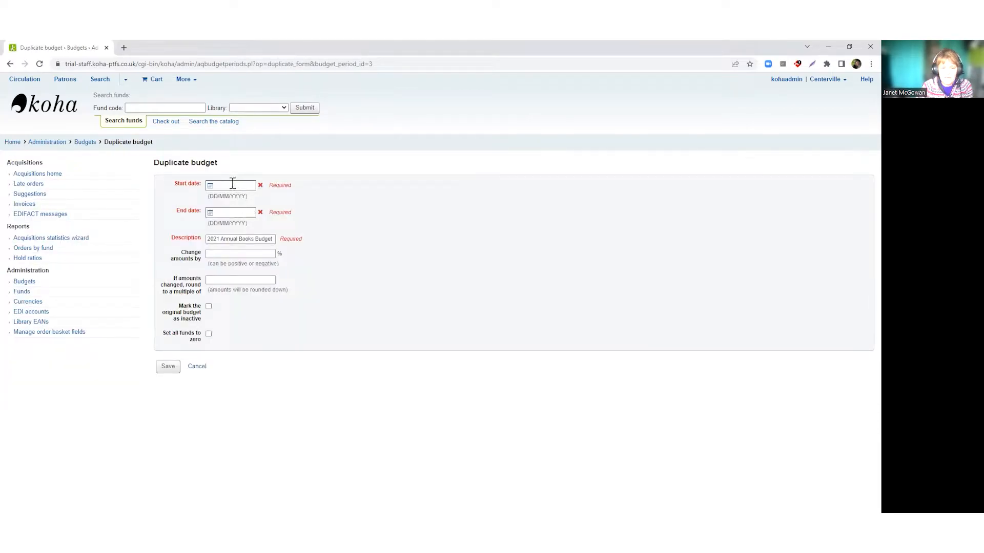
left_click(233, 183)
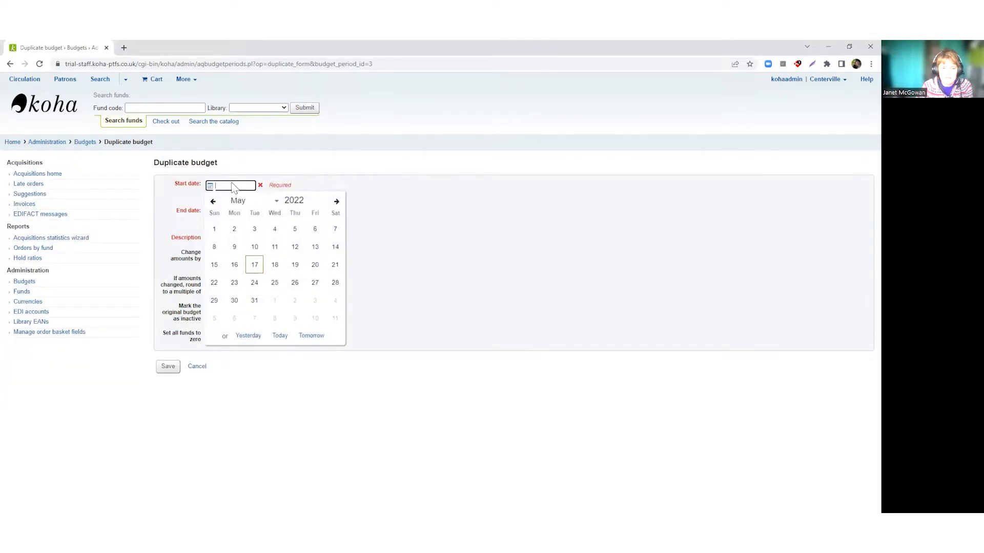
left_click(277, 203)
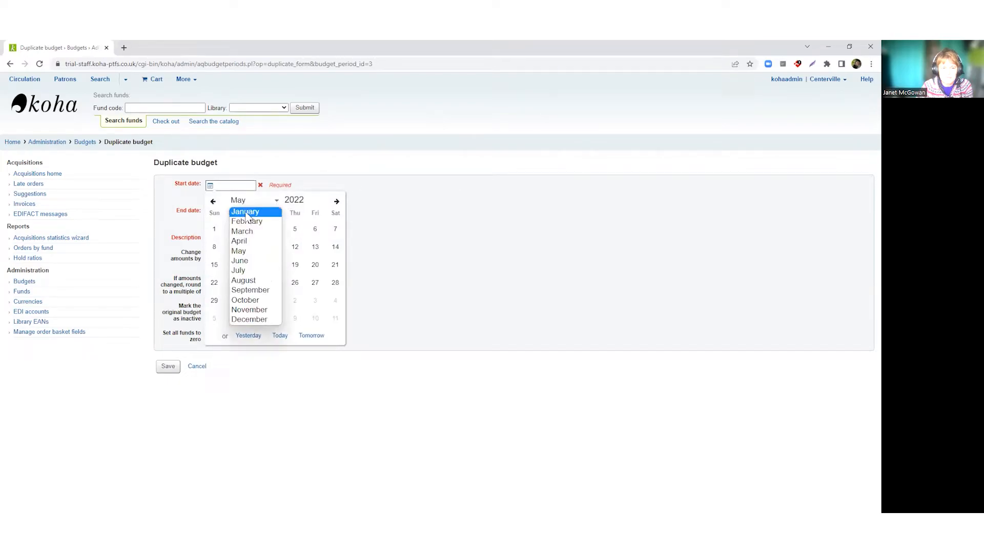
left_click(246, 213)
left_click(332, 229)
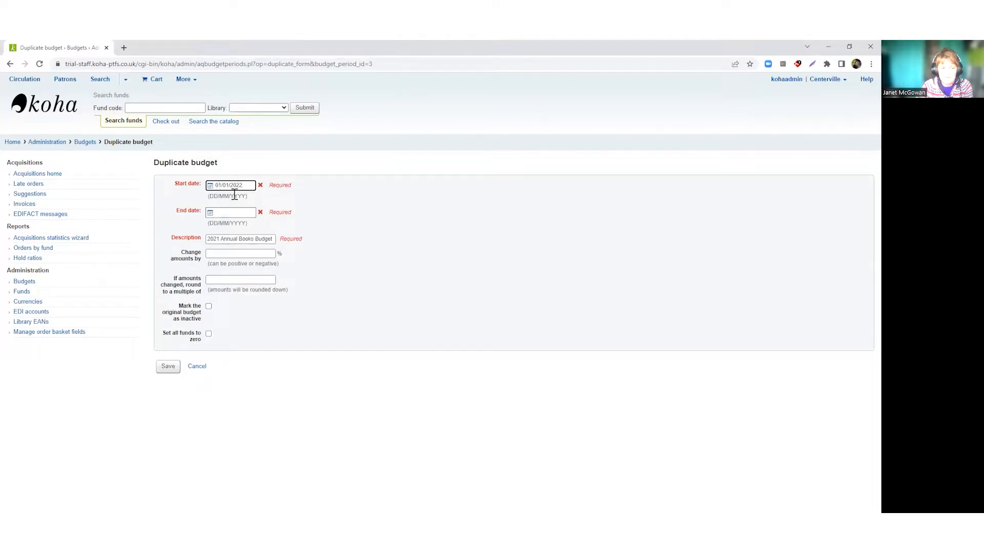
Set the duplicate budget's end date to 31/12/2022
left_click(225, 212)
left_click(336, 228)
left_click(336, 228)
left_click(337, 228)
left_click(336, 228)
left_click(336, 228)
left_click(336, 228)
left_click(336, 227)
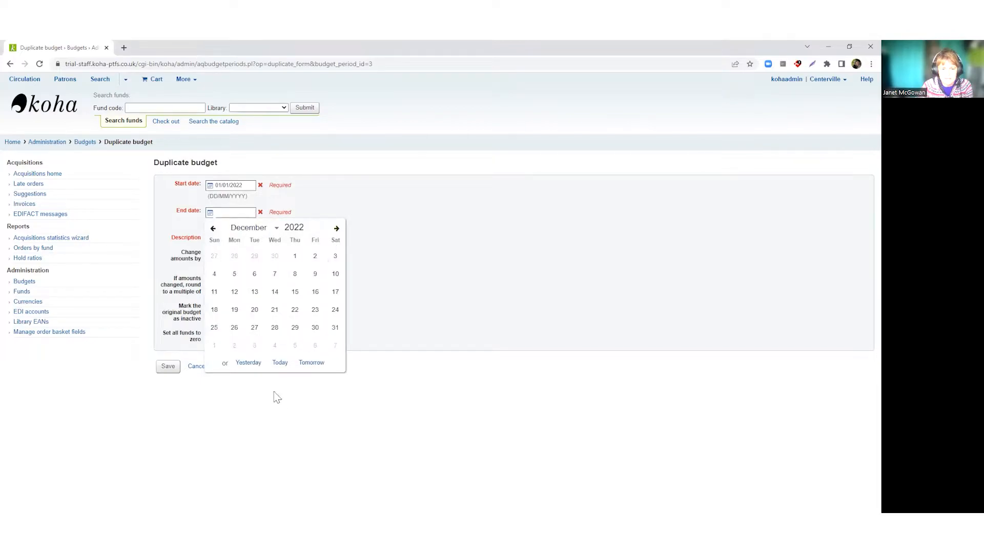
left_click(335, 328)
Change the duplicate's description to 2022 Annual Books Budget
left_click(217, 239)
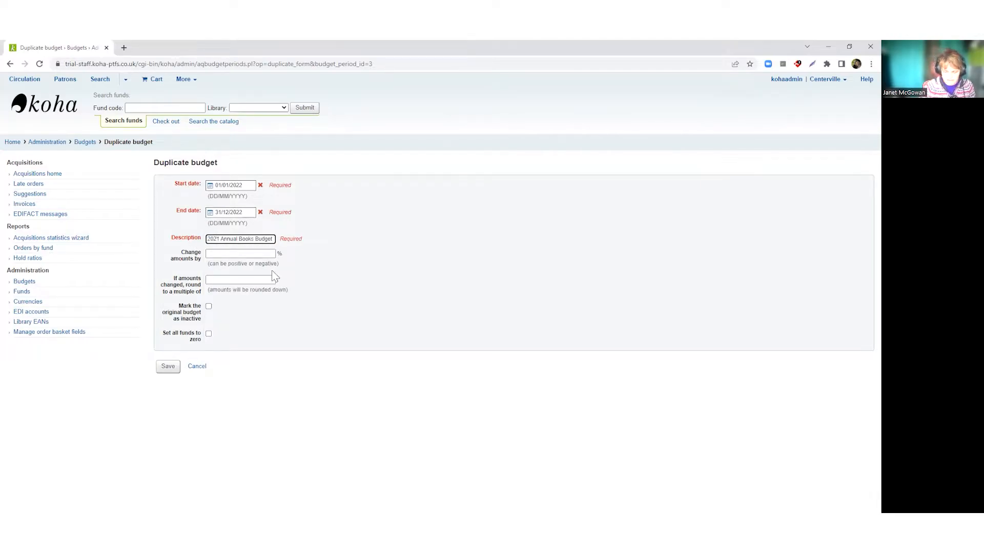
key("BackSpace")
type("2")
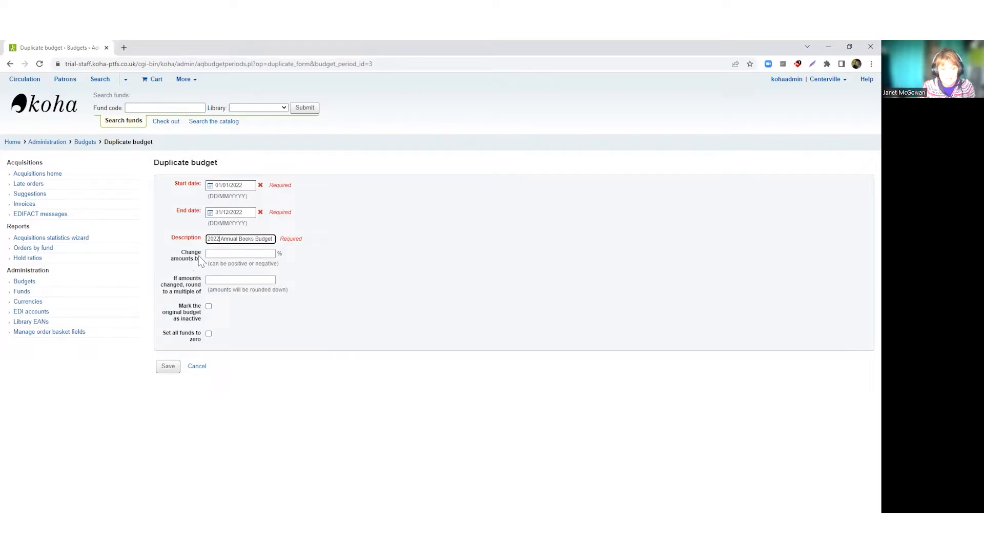
Increase the duplicated amounts by 10%, mark the original budget as inactive, and save the duplicate
left_click(233, 254)
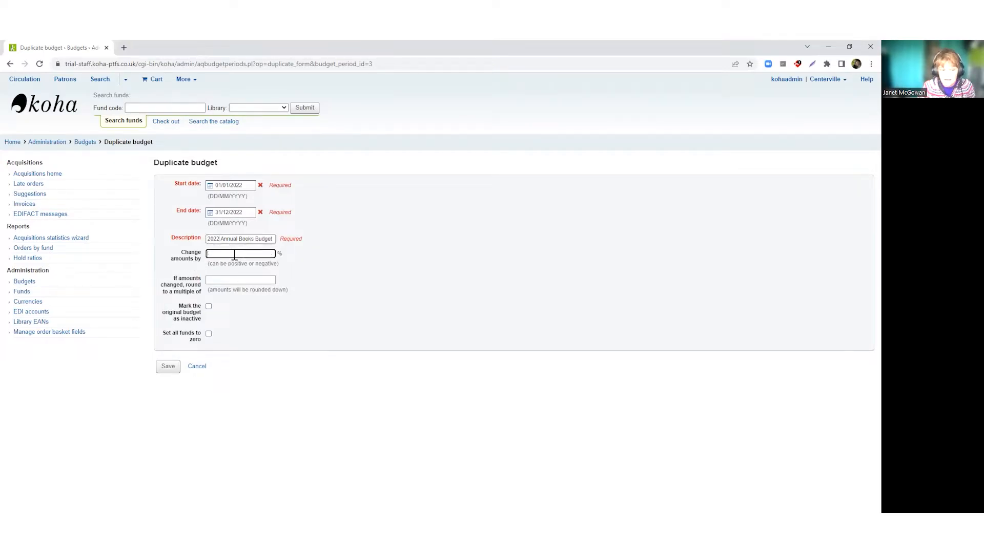
type("10")
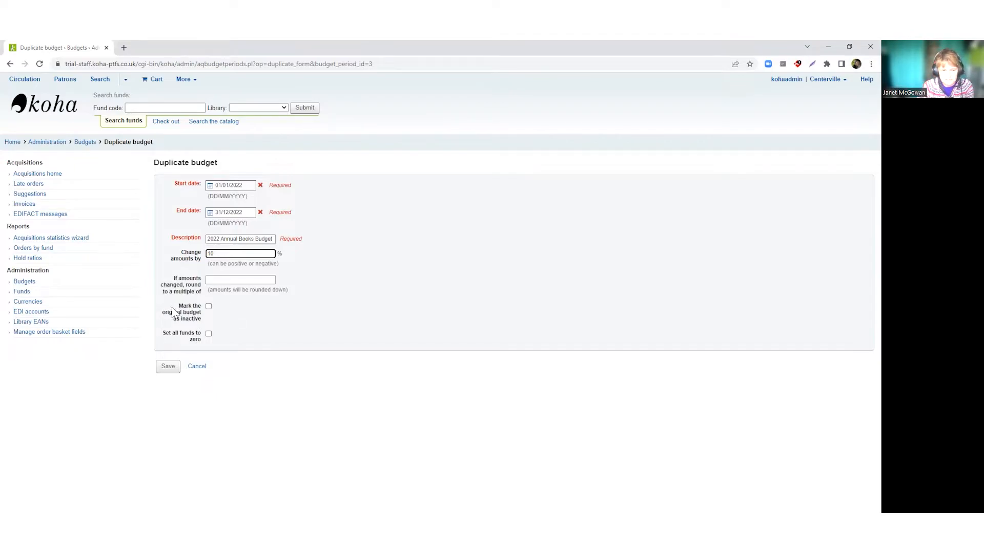
left_click(208, 307)
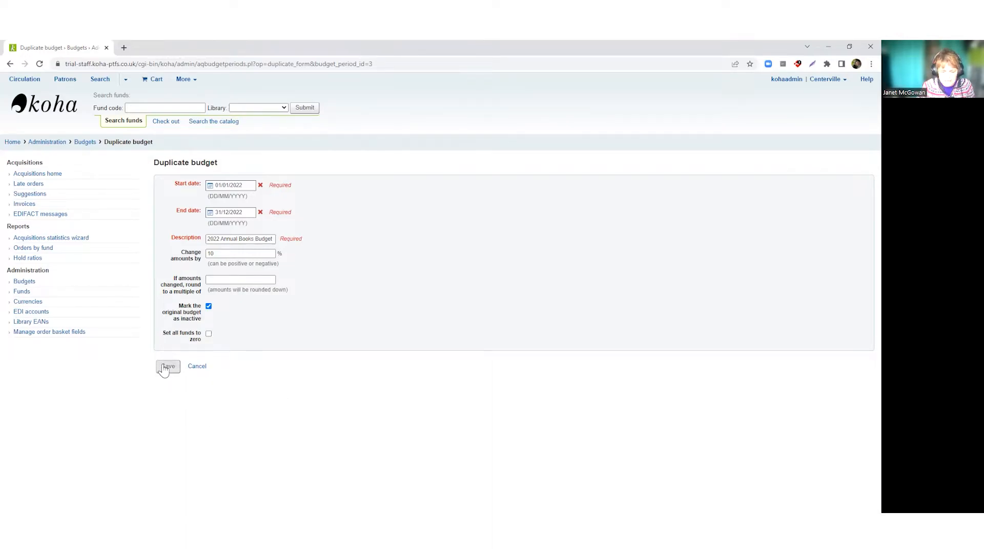
left_click(164, 368)
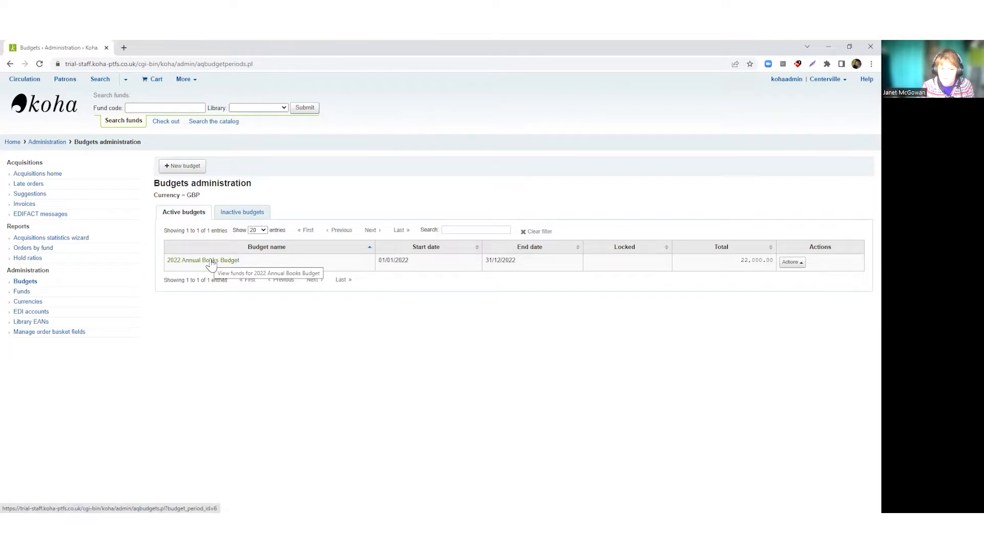
Check that the 2021 Annual Books Budget is among the inactive budgets and review the new active budget's total
left_click(234, 213)
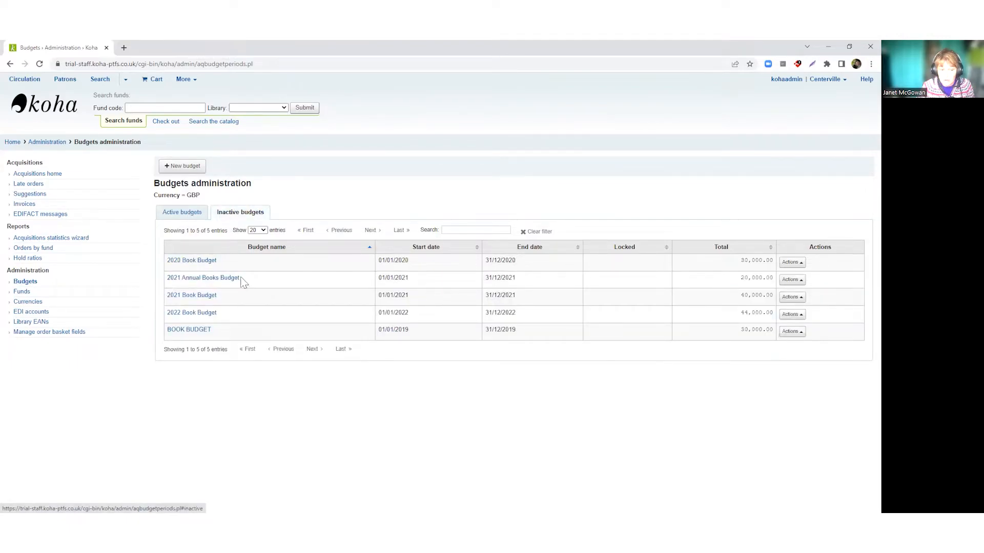
triple_click(273, 282)
left_click(295, 281)
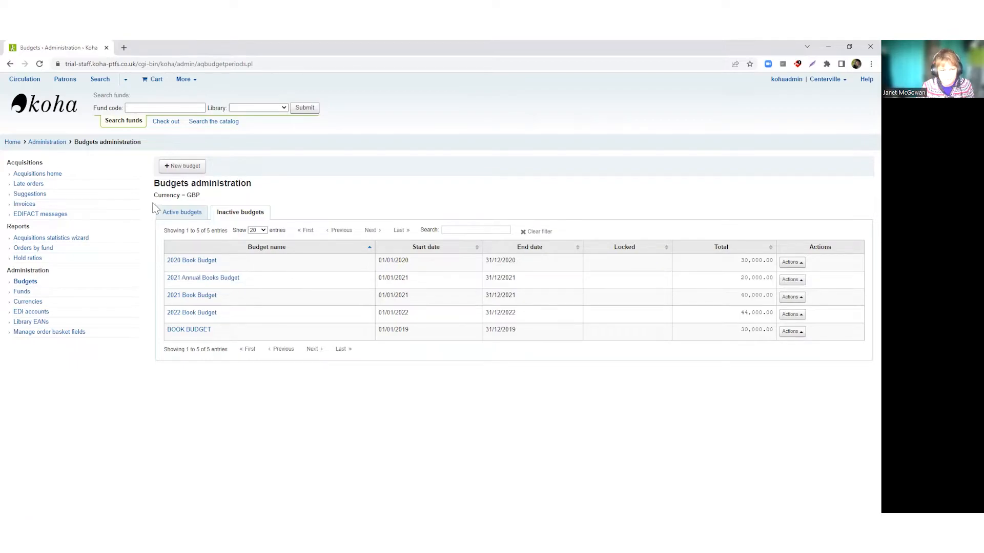
left_click(176, 212)
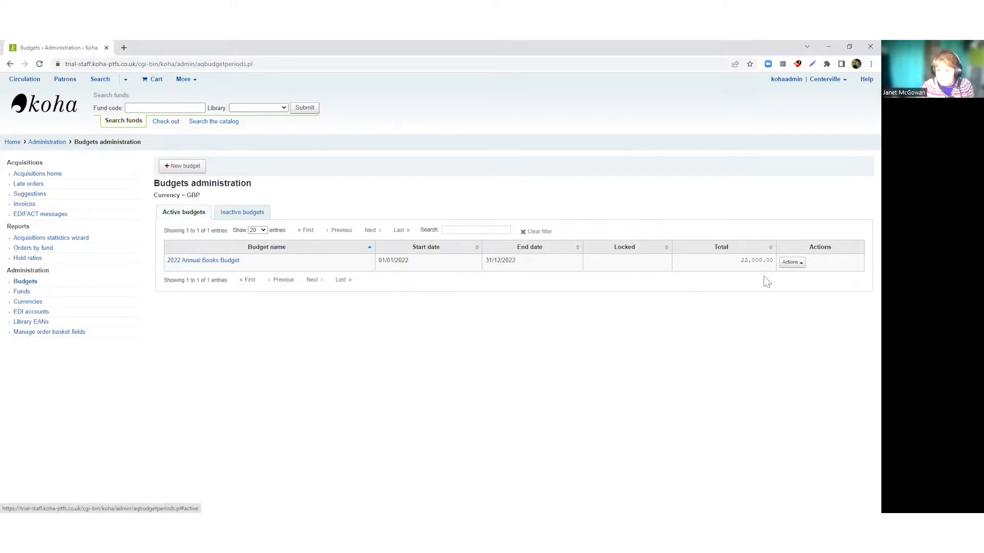
left_click_drag(774, 261, 736, 260)
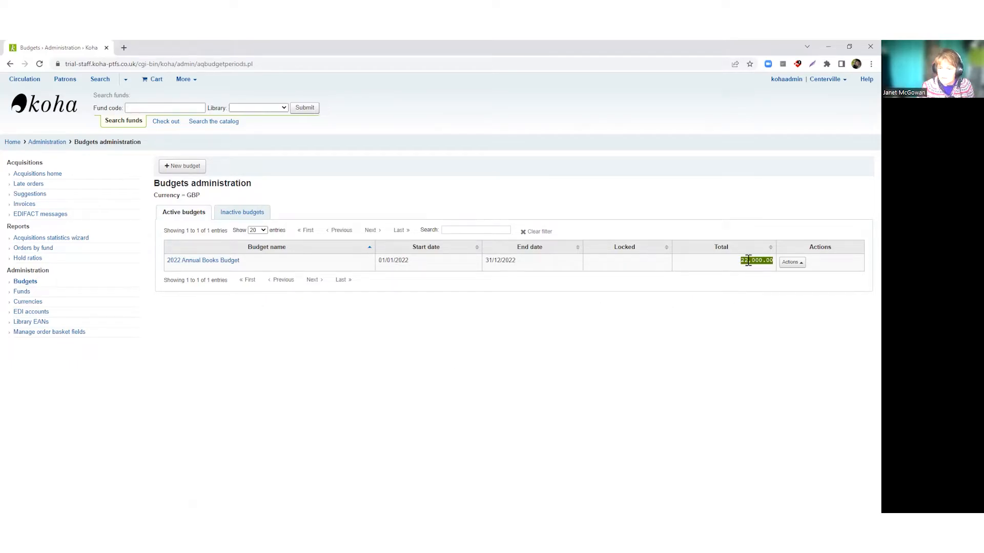
left_click(699, 291)
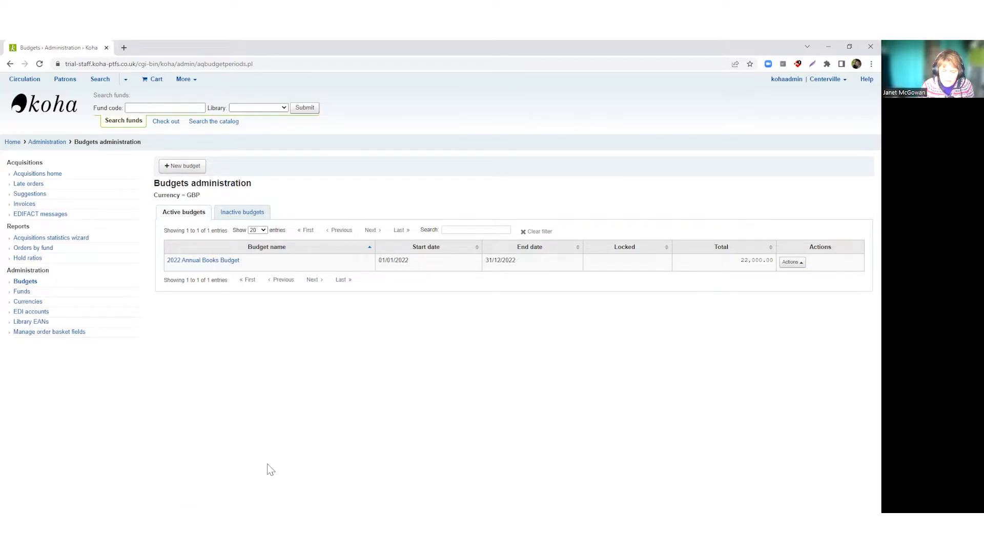
Review the funds of the 2022 Annual Books Budget and check the available funds on the acquisitions home page
left_click(191, 263)
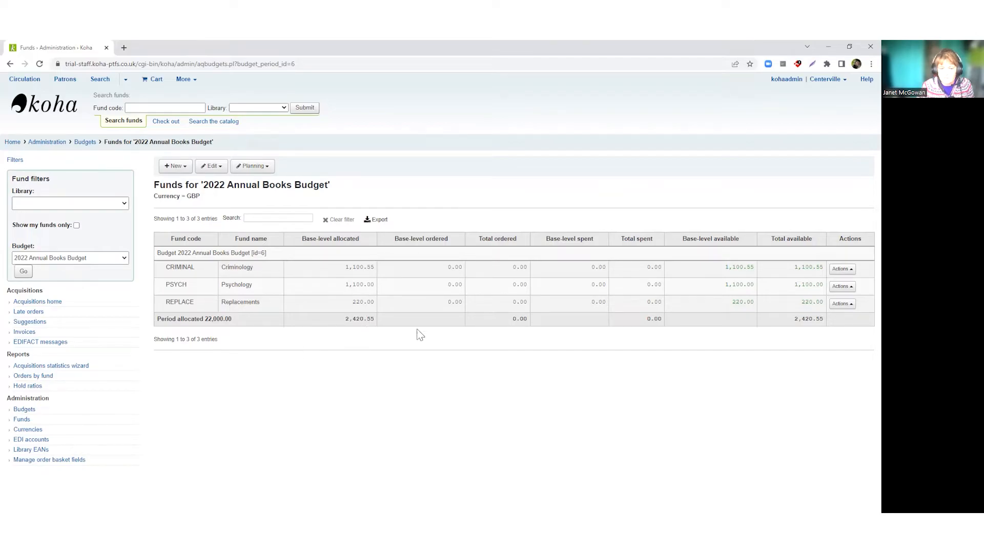
left_click(41, 303)
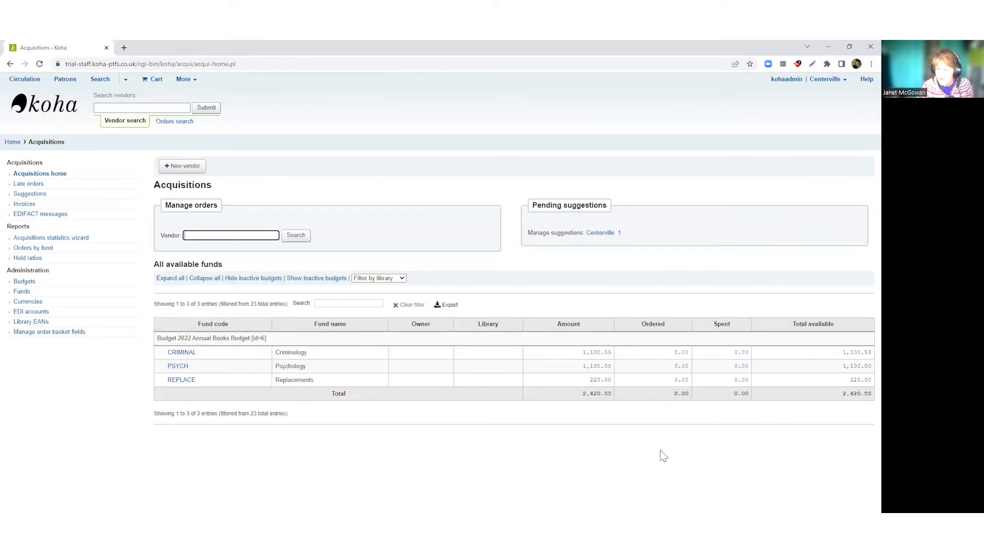
left_click_drag(178, 340, 194, 342)
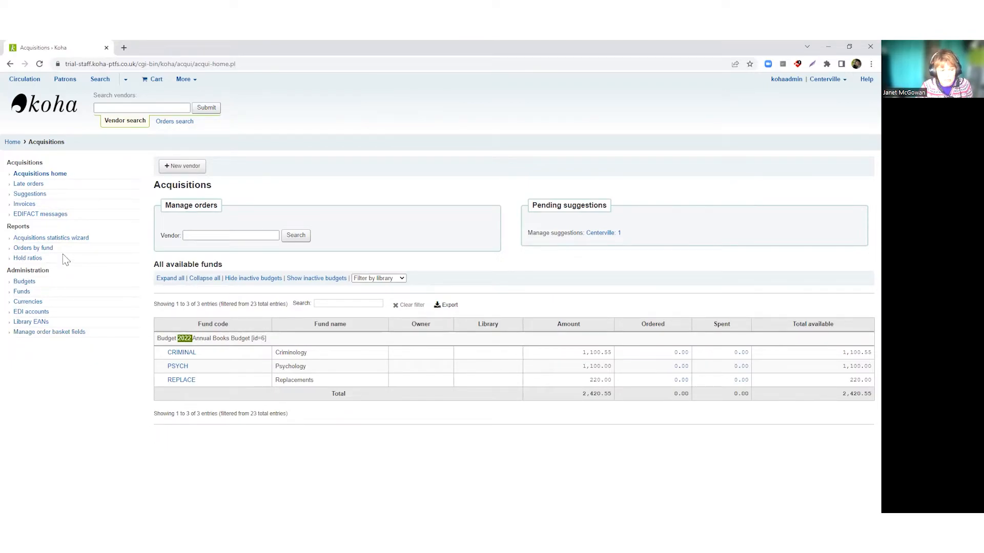
Start closing the inactive 2021 Annual Books Budget and review the unreceived orders listed for each of its funds
left_click(23, 282)
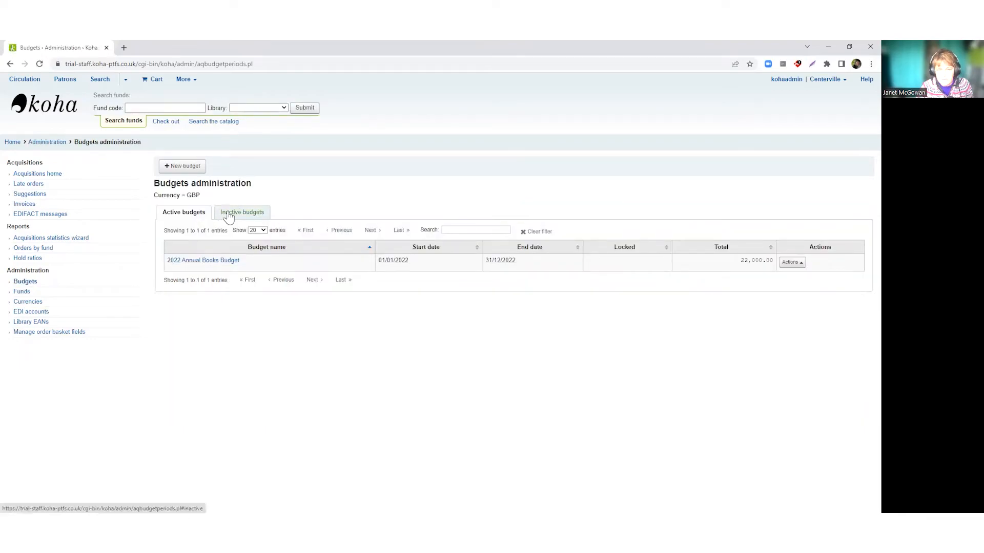
left_click(228, 213)
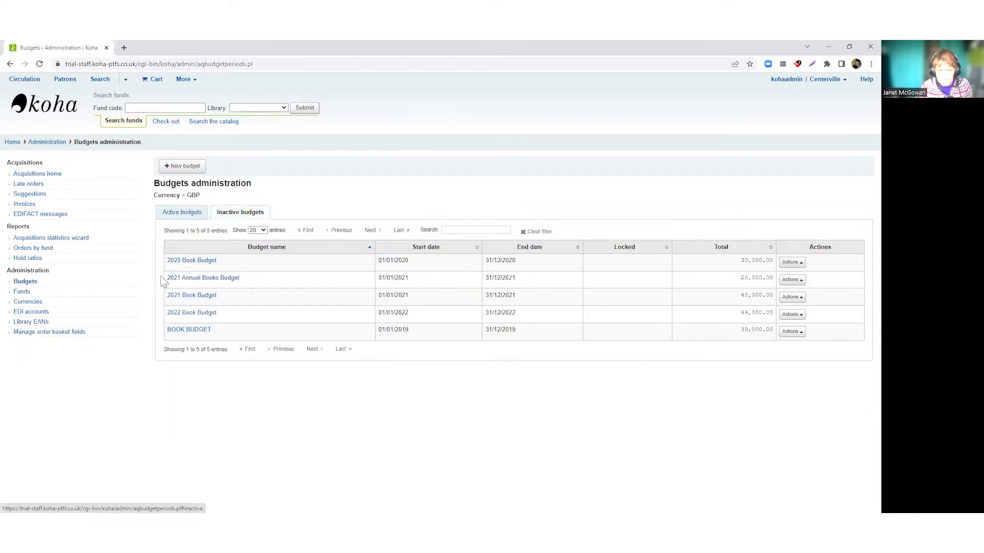
left_click_drag(164, 279, 240, 282)
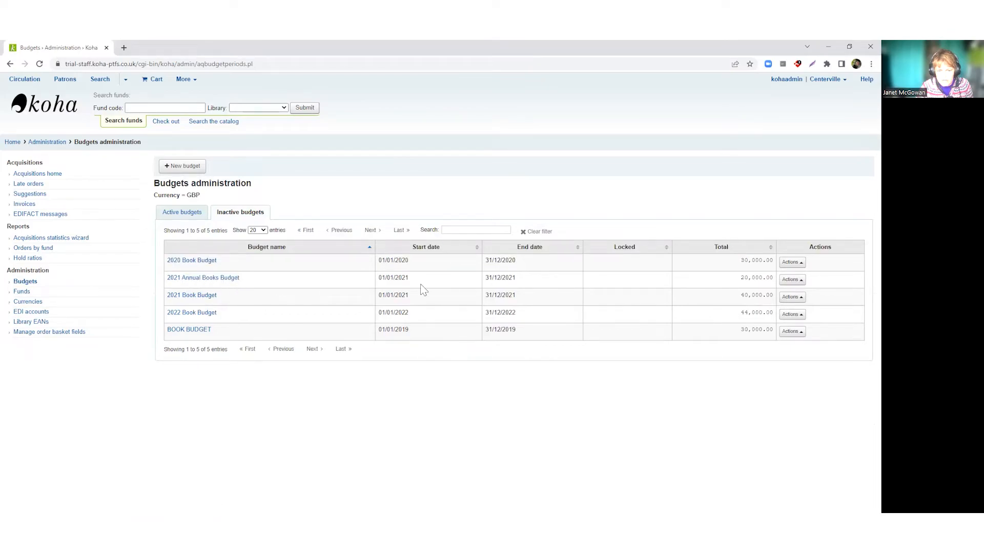
left_click(792, 280)
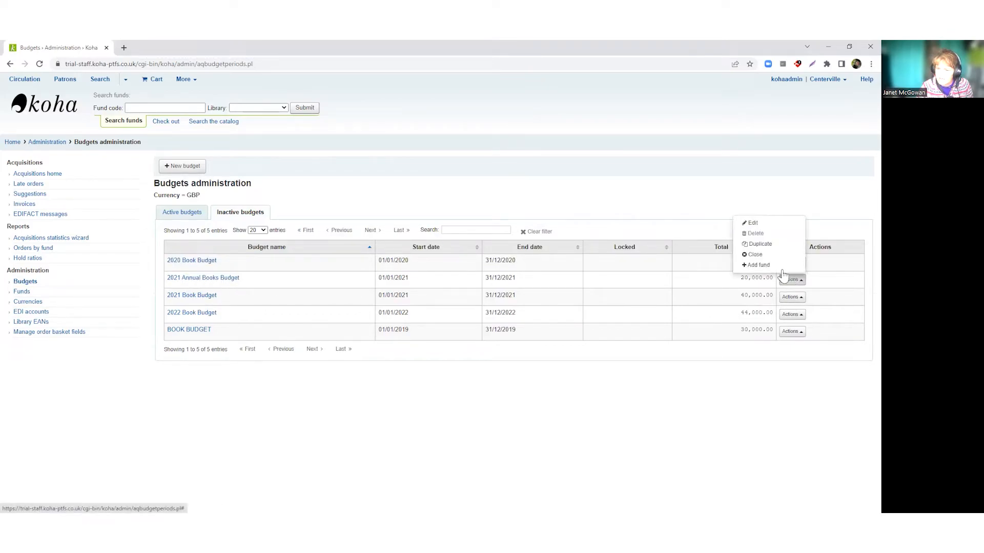
left_click(755, 255)
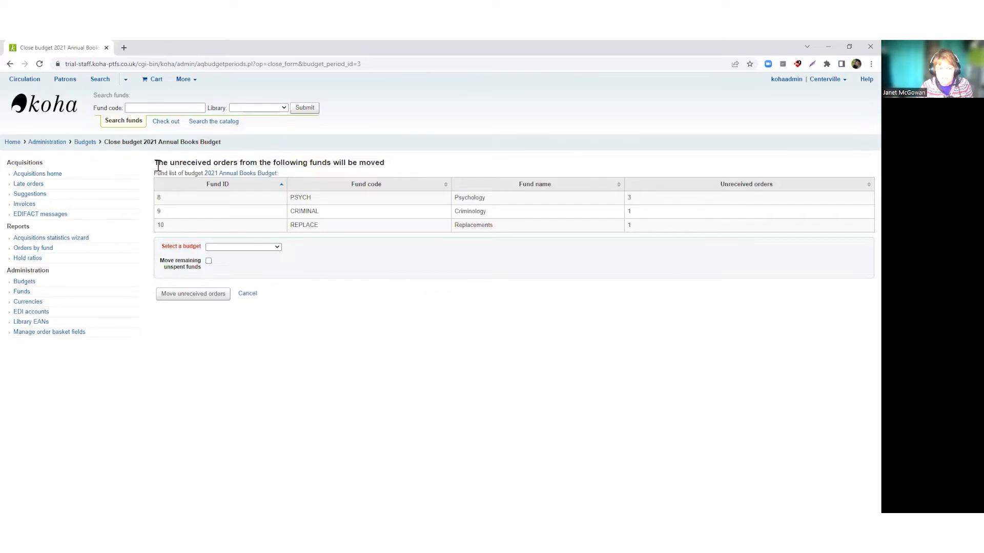
left_click_drag(153, 164, 393, 164)
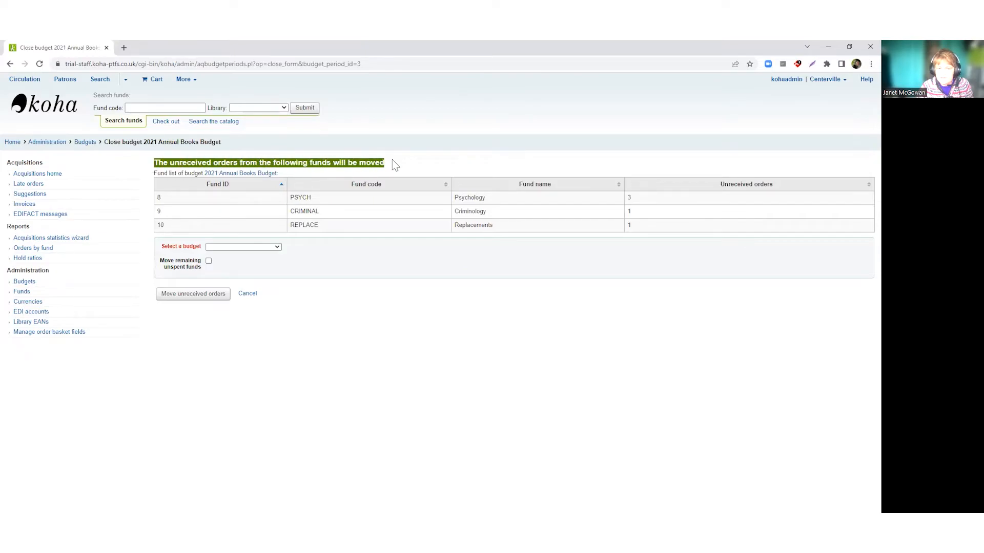
left_click(404, 164)
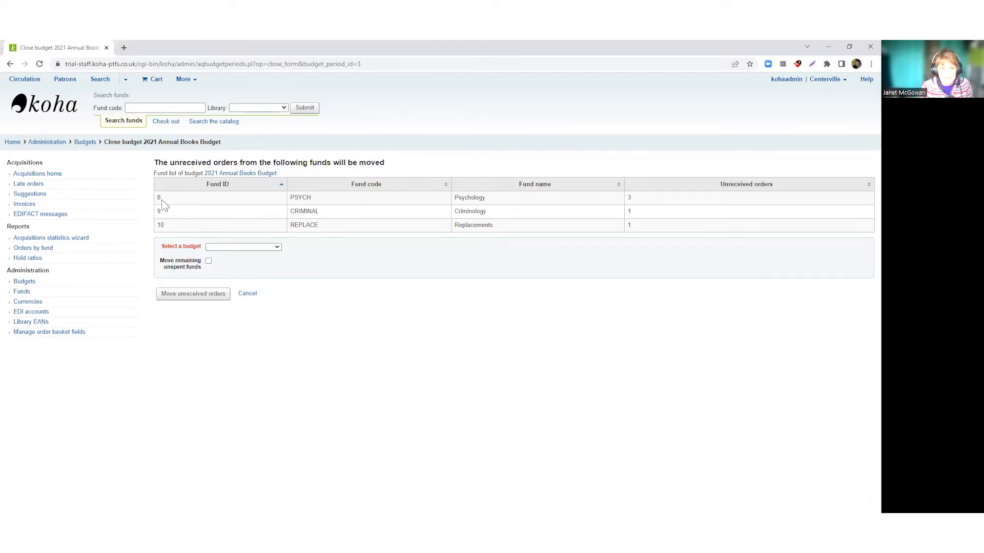
double_click(628, 198)
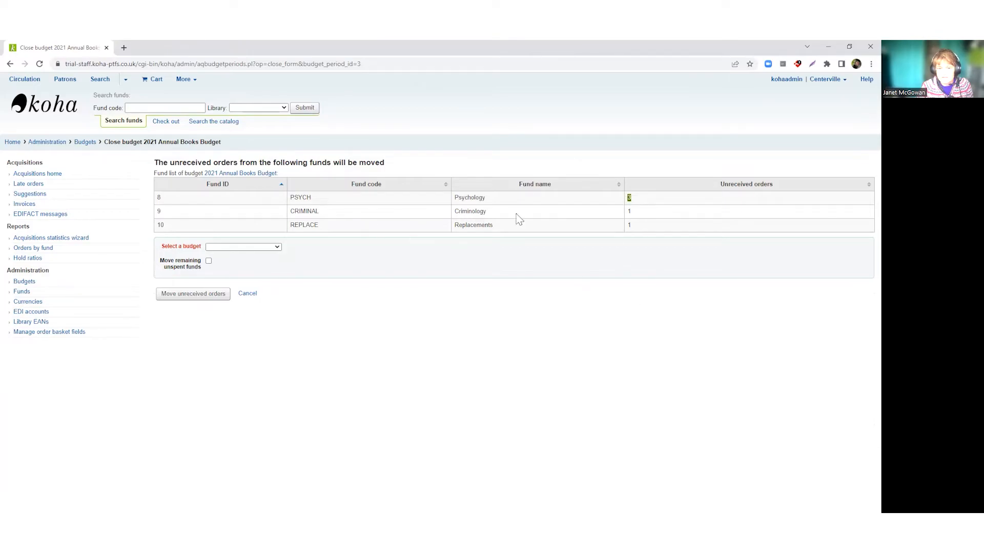
double_click(629, 211)
left_click(633, 225)
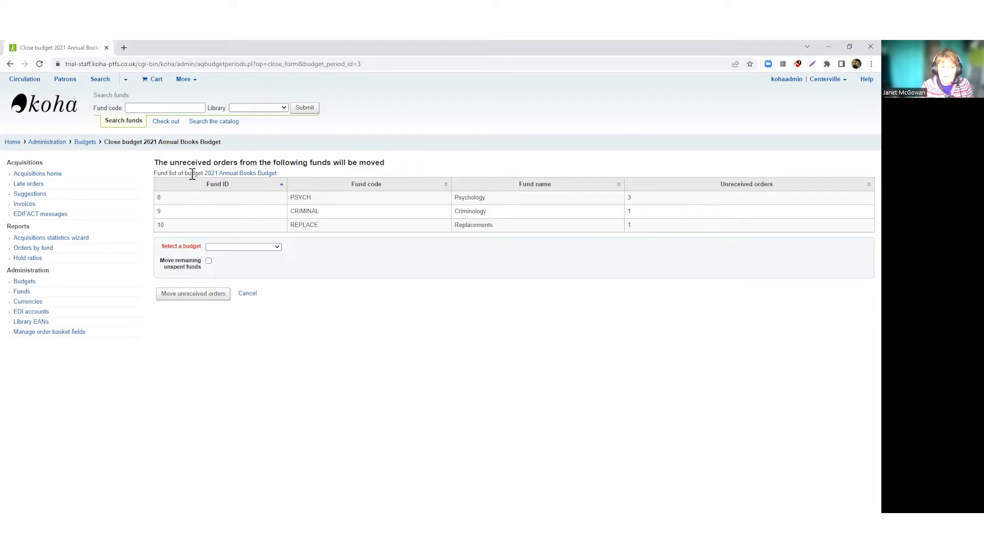
Move the unreceived orders to the 2022 Annual Books Budget, including the remaining unspent funds, and accept the irreversible move
left_click(234, 247)
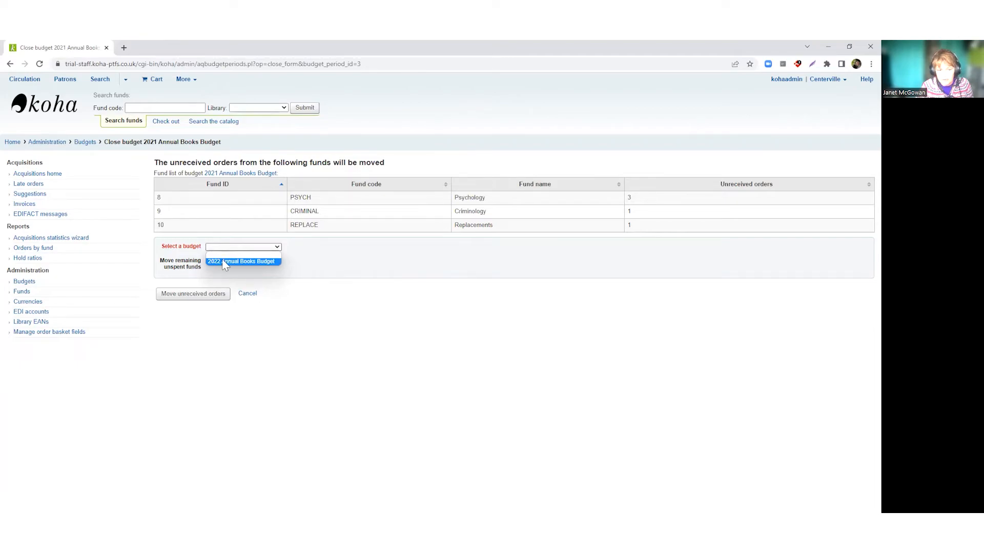
left_click(222, 261)
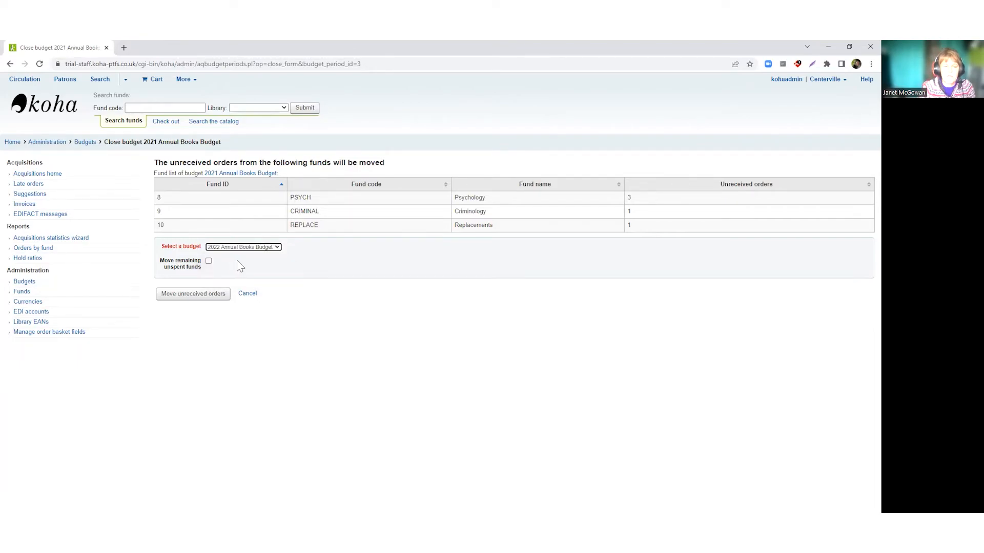
left_click(209, 262)
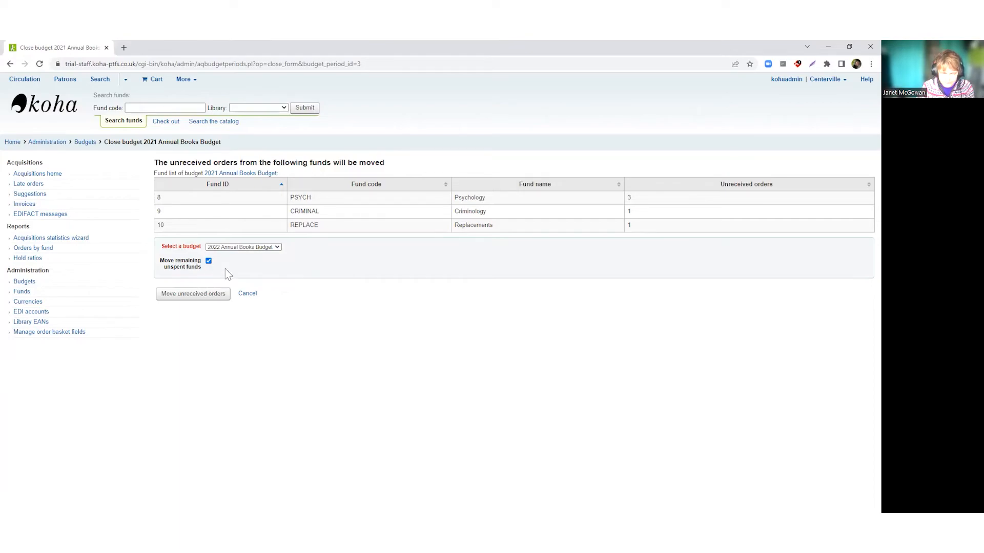
left_click(185, 300)
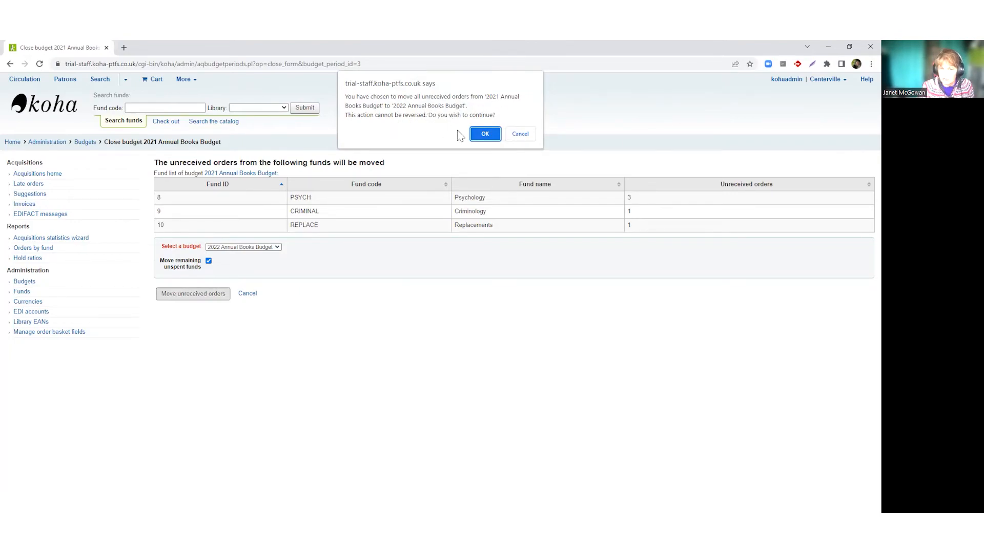
left_click(482, 132)
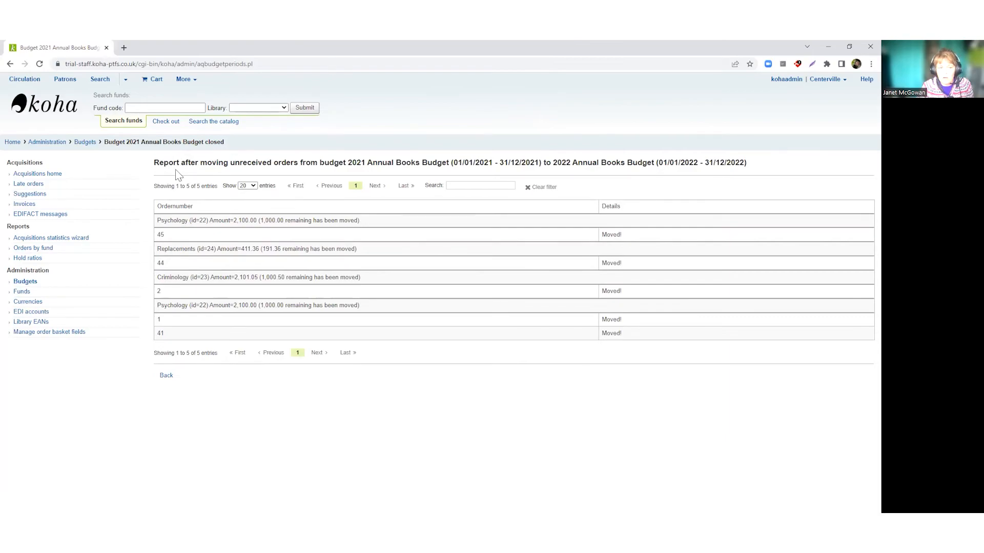
Review the budget closing report for the moved order numbers and the source and destination budgets
left_click_drag(159, 206, 165, 264)
left_click(162, 236)
double_click(160, 333)
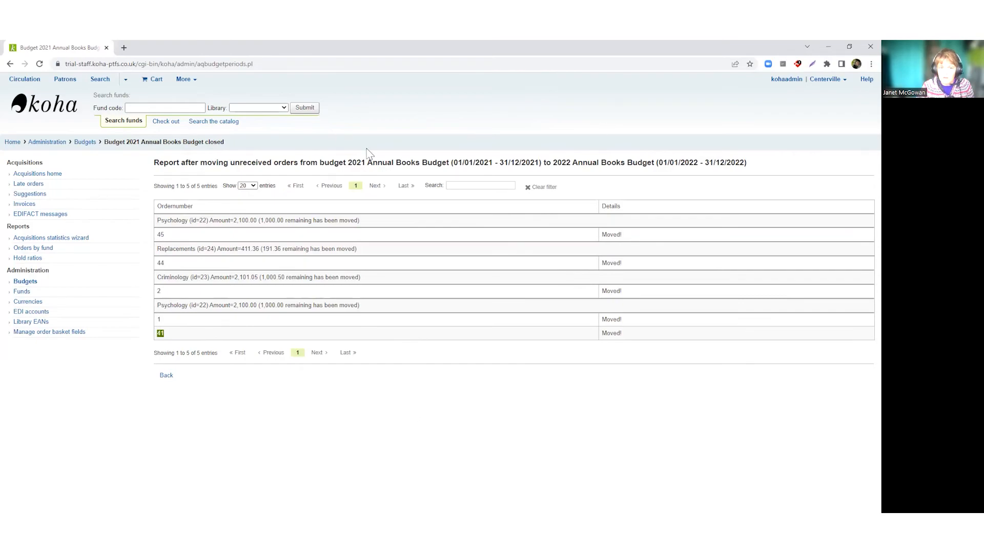
left_click_drag(322, 163, 396, 163)
left_click_drag(545, 163, 660, 163)
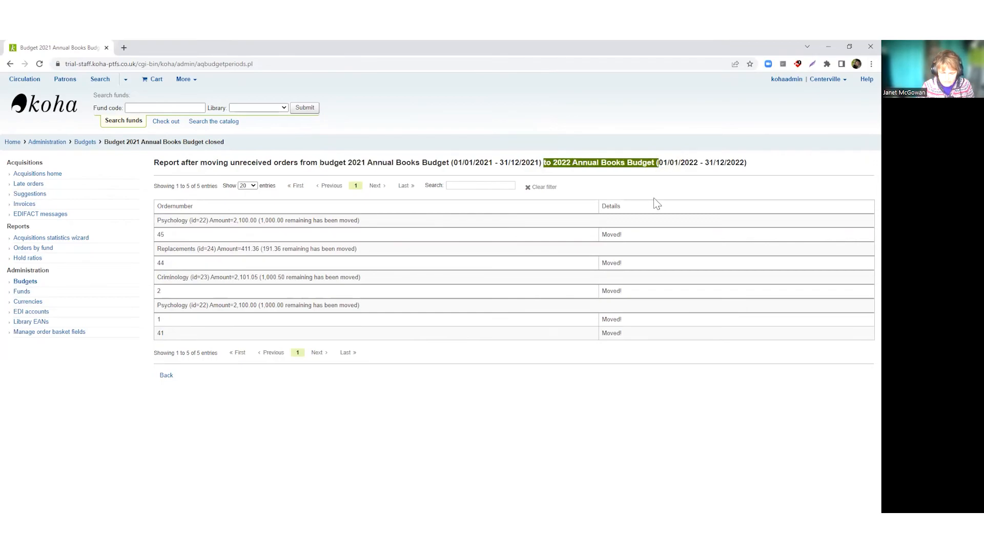
left_click(604, 94)
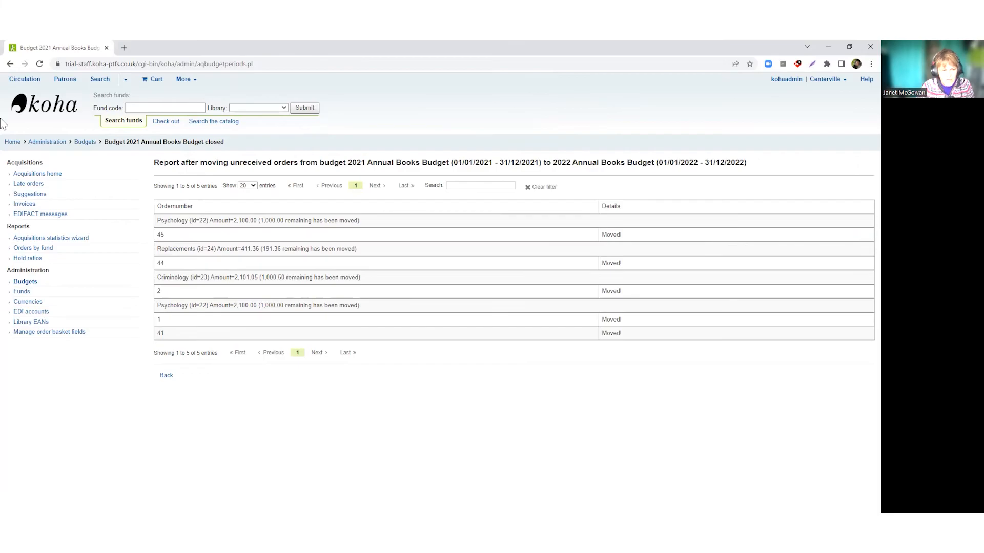
Check the 2022 fund amounts on the acquisitions home page, inspect the CRIMINAL fund's ordered items, and return to acquisitions
left_click(52, 177)
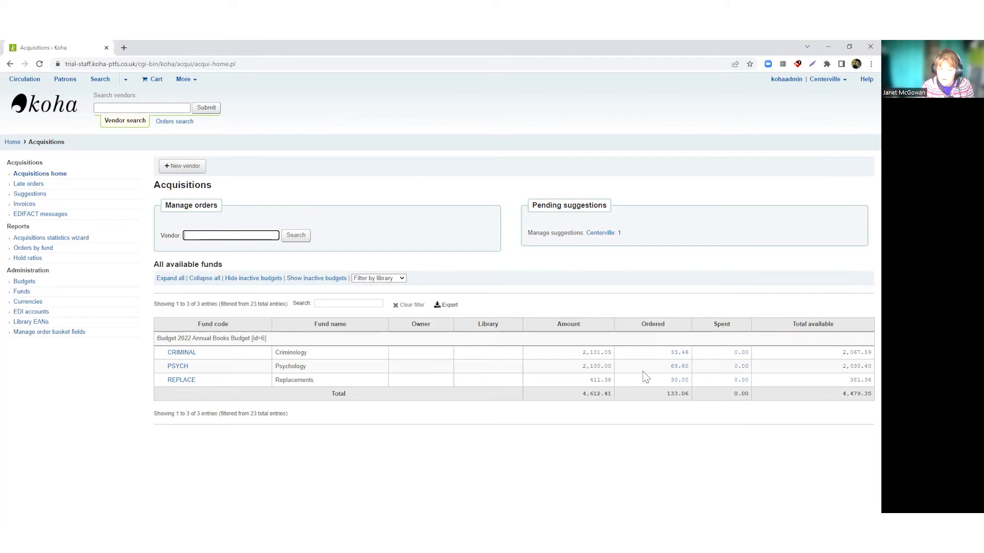
left_click(678, 353)
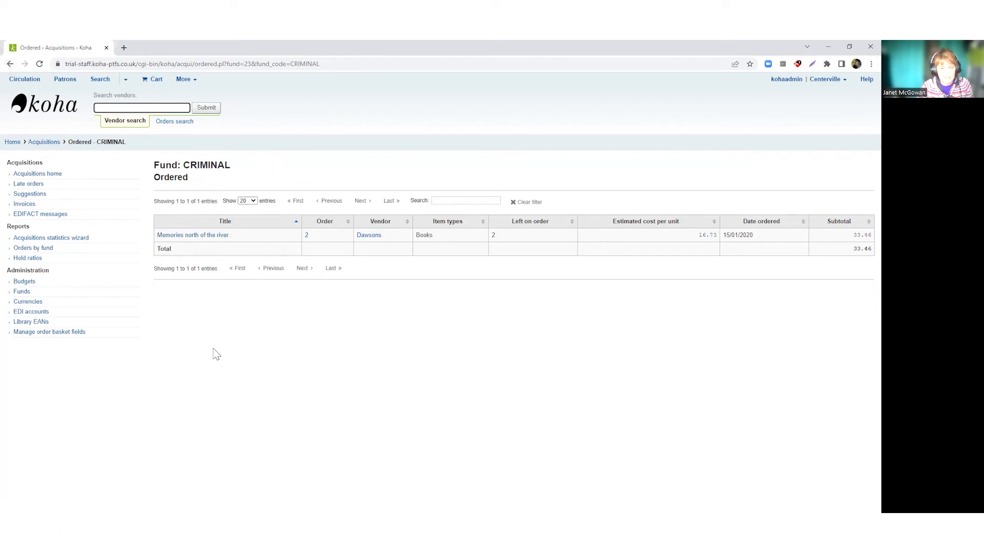
left_click(199, 331)
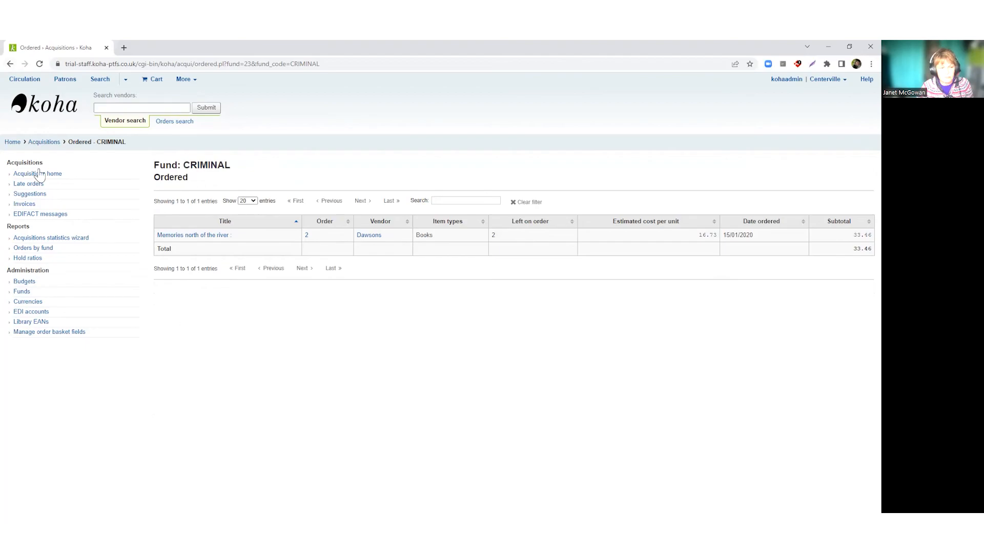
left_click(45, 143)
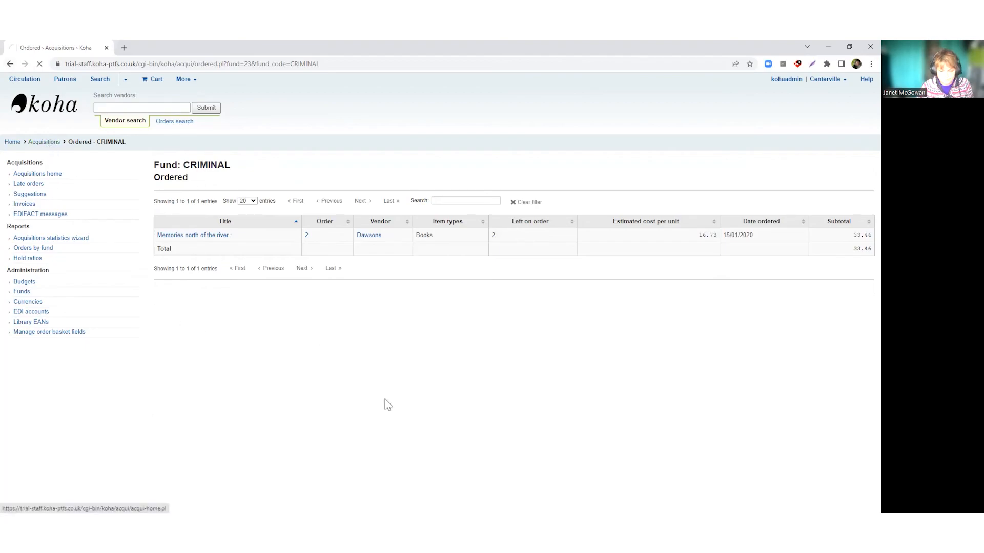